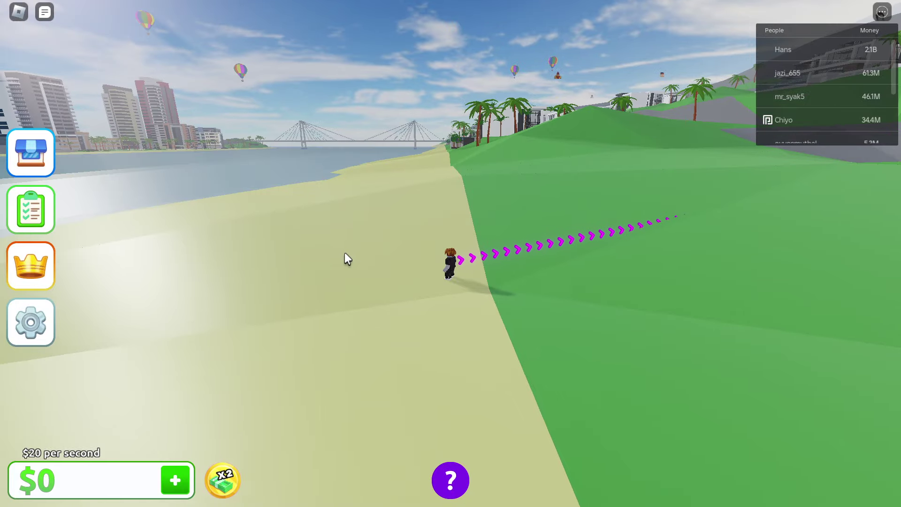
scroll(345, 259, "down", 5)
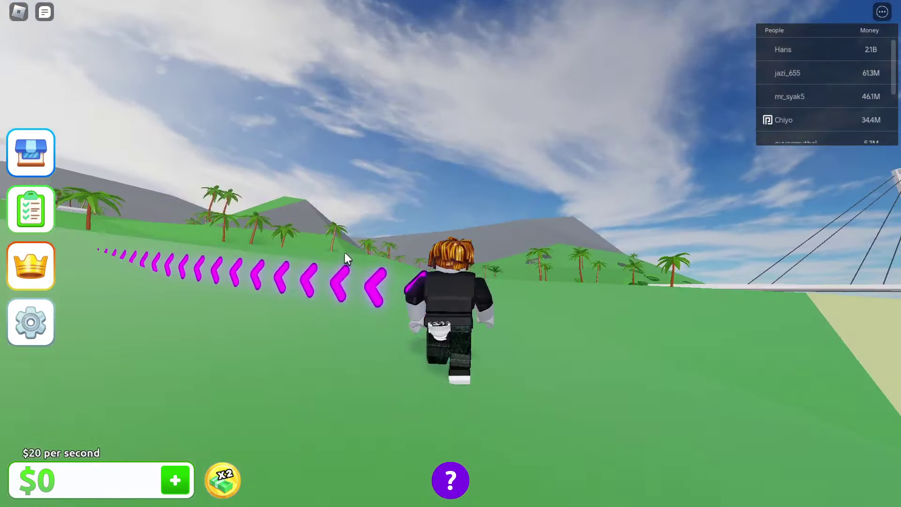
Run the avatar across the grassy slope with three jumps, then open the chat window.
key("a")
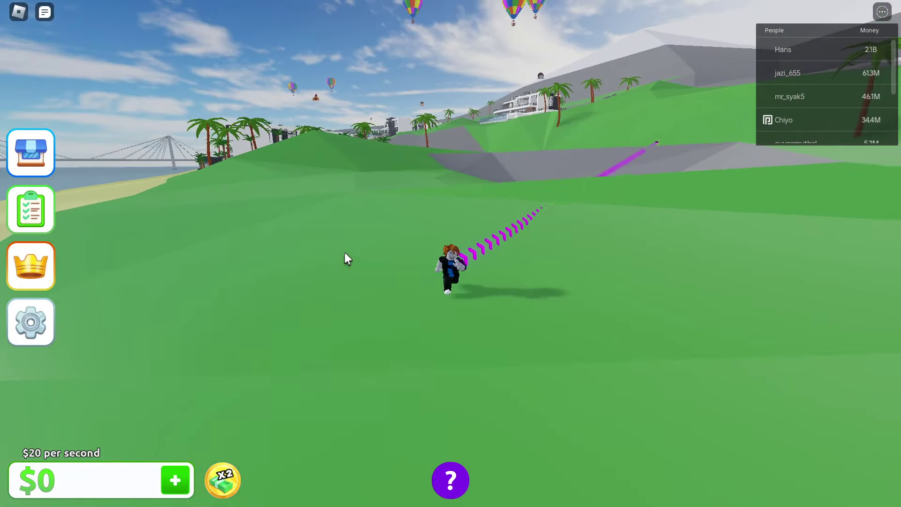
key("space")
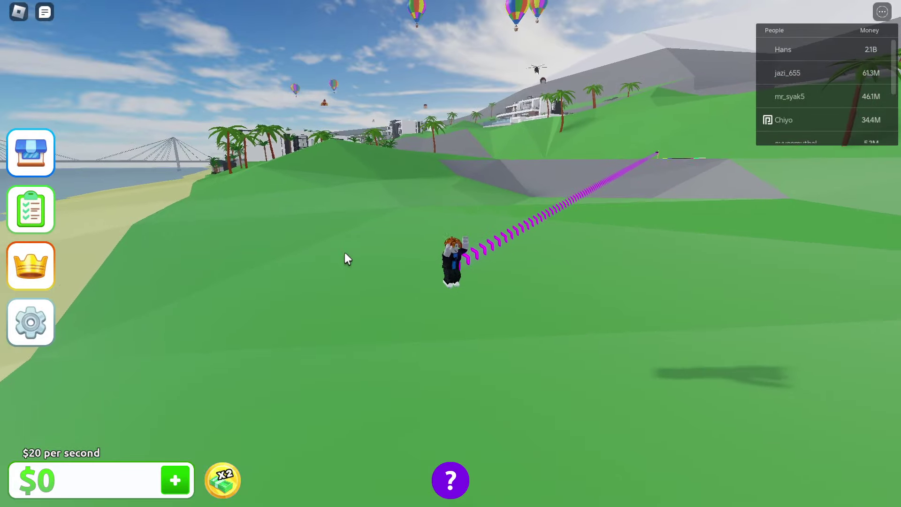
key("space")
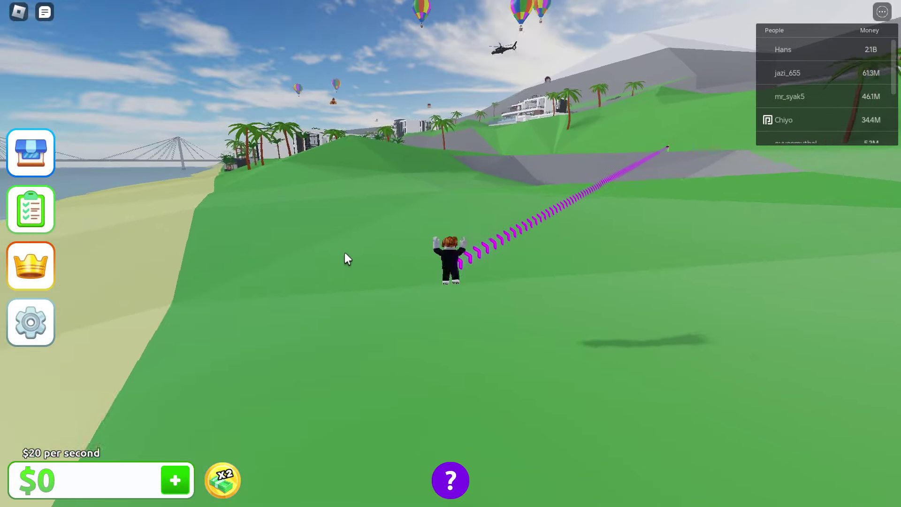
key("space")
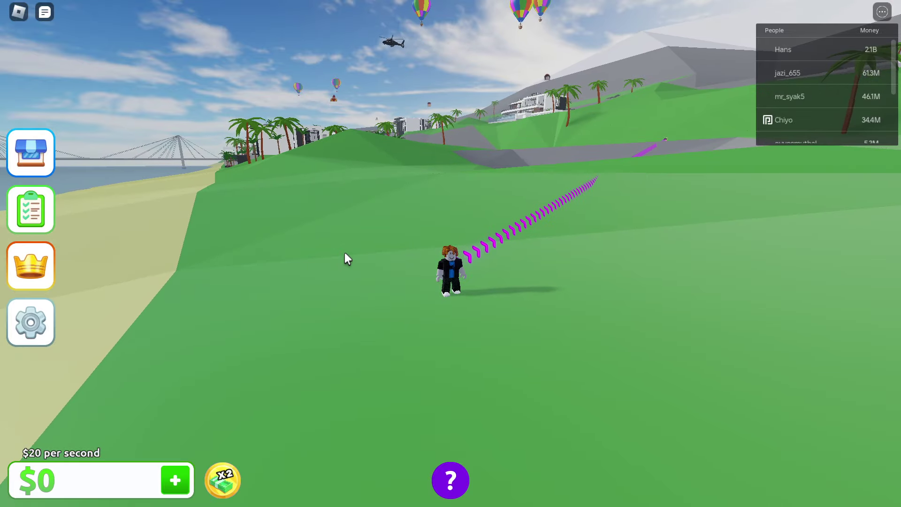
left_click(39, 11)
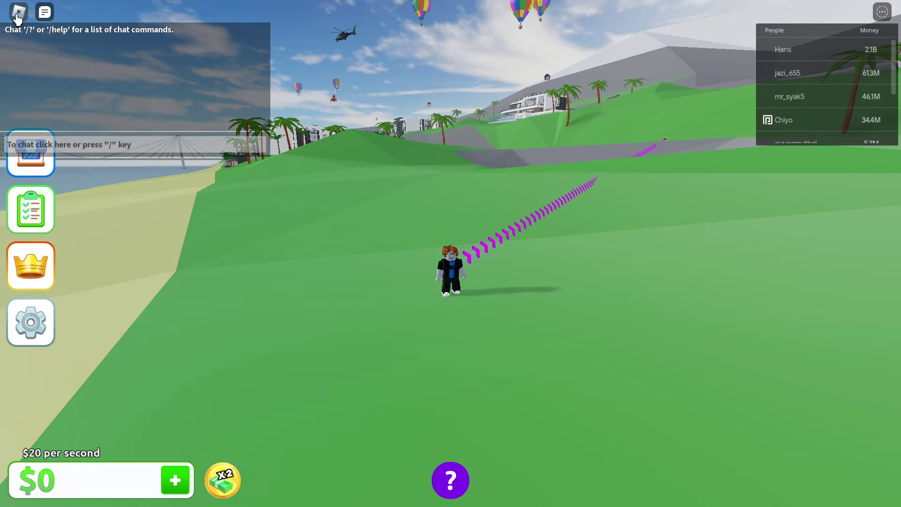
Open the Roblox game menu on its Settings tab.
left_click(17, 12)
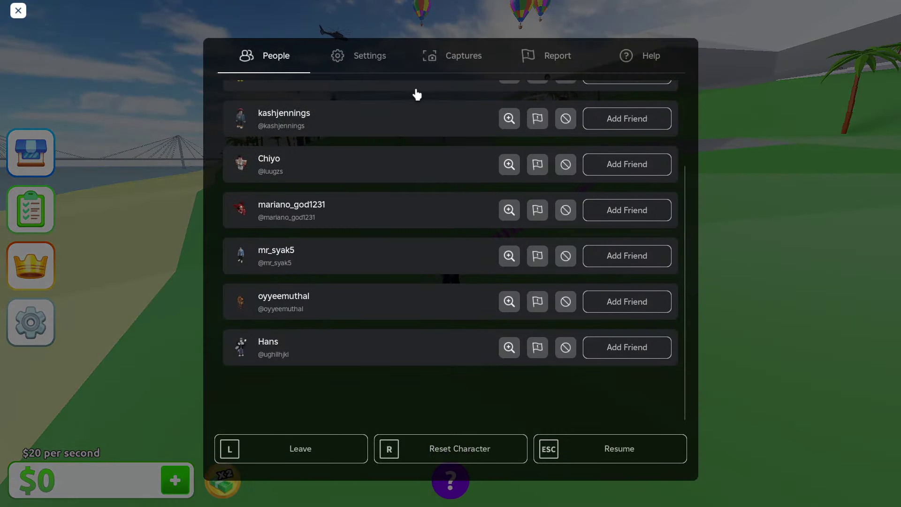
left_click(376, 63)
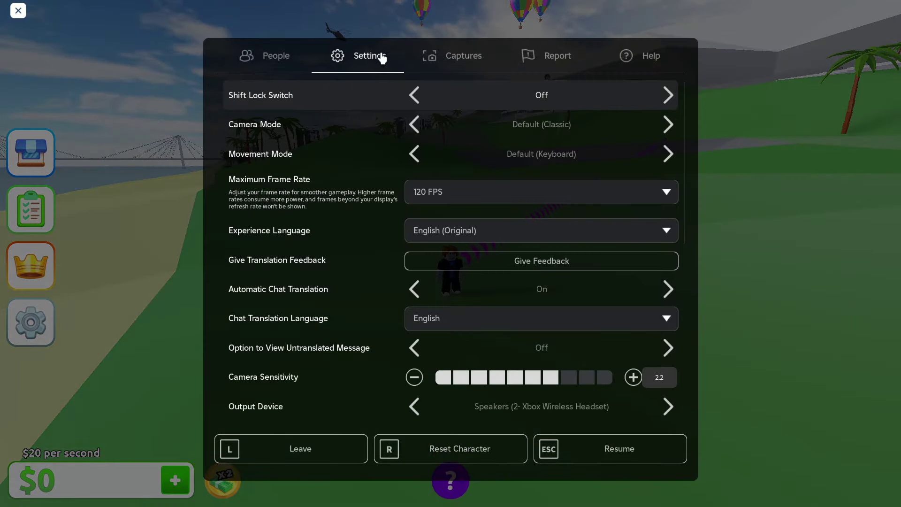
scroll(378, 134, "down", 1)
scroll(374, 151, "down", 4)
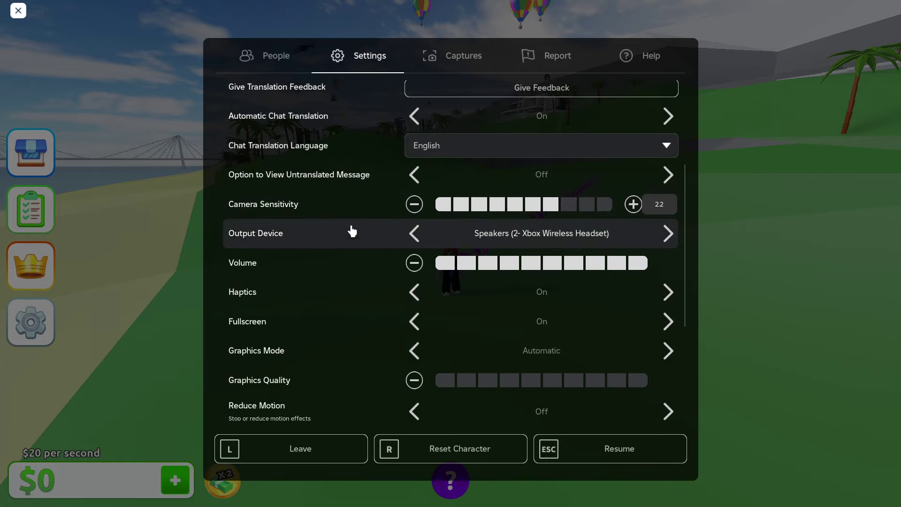
scroll(341, 282, "down", 3)
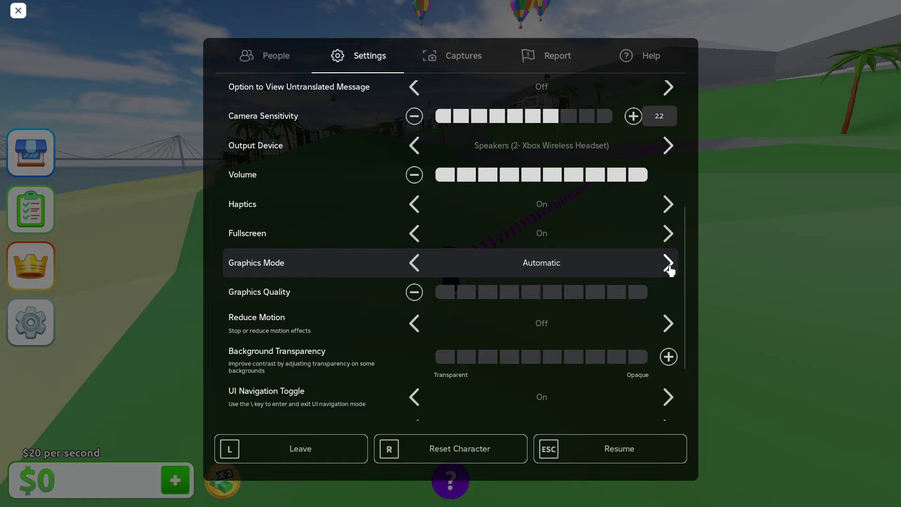
Drop Graphics Quality to its minimum, then raise it back up to five bars.
left_click(415, 292)
left_click(415, 292)
left_click(414, 292)
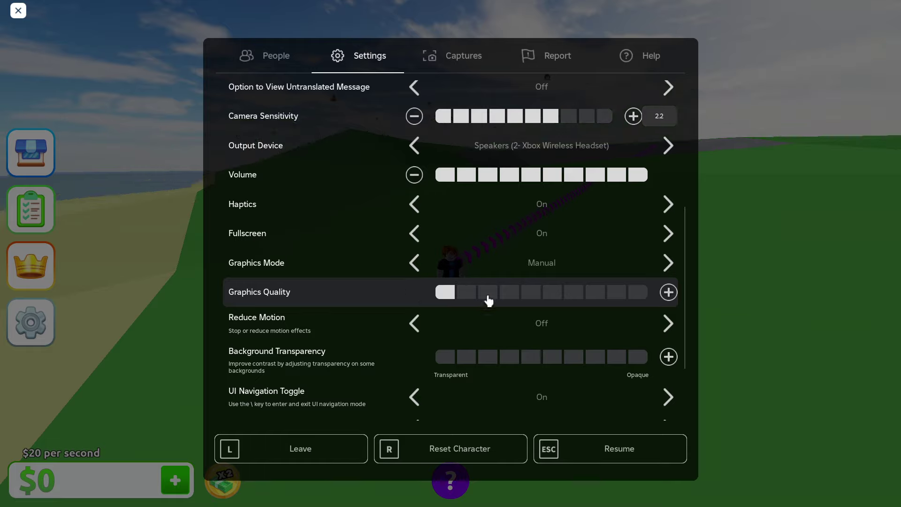
left_click(668, 291)
left_click(667, 292)
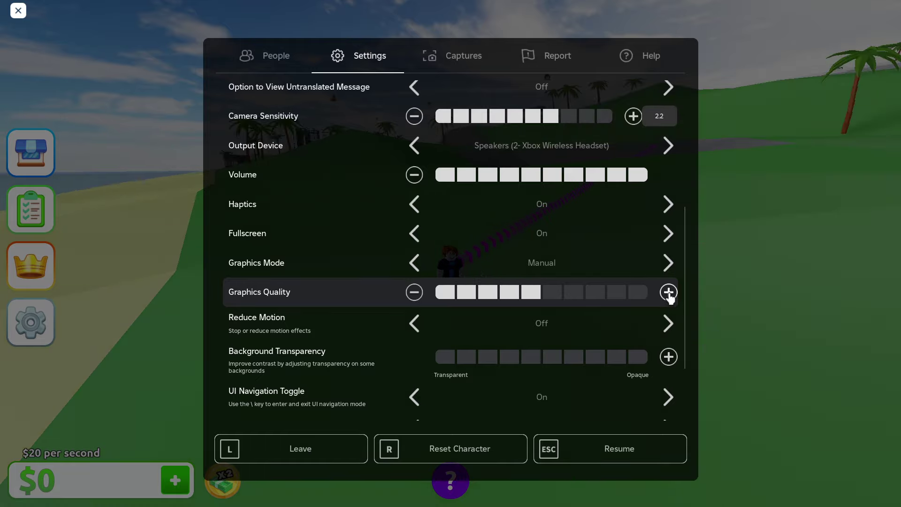
left_click(668, 292)
left_click(668, 293)
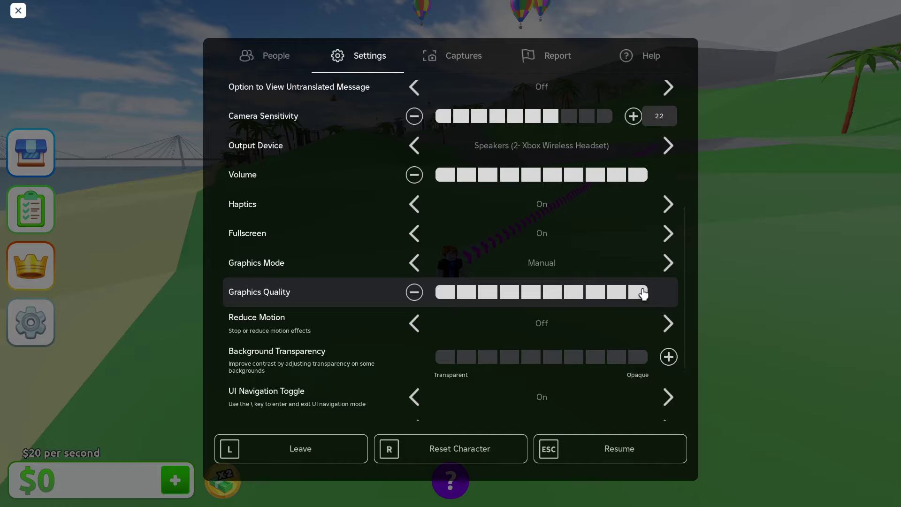
scroll(642, 298, "down", 3)
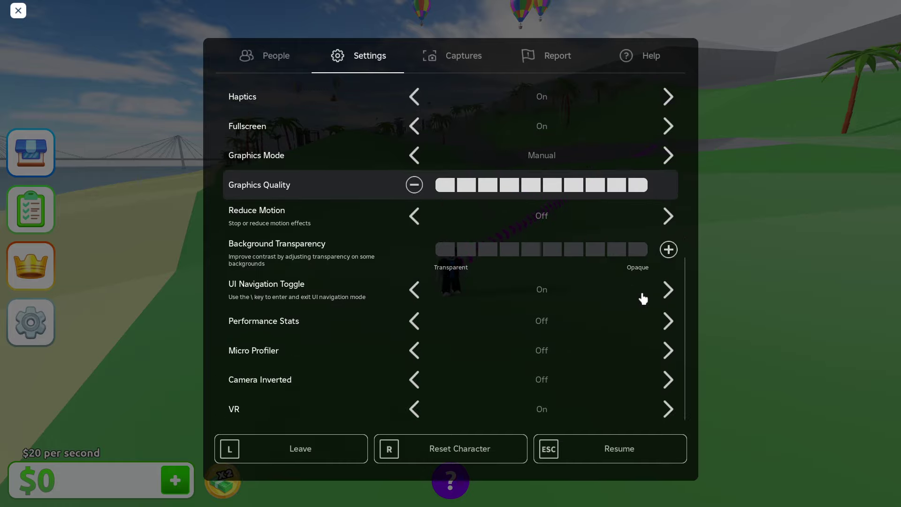
scroll(642, 297, "up", 5)
scroll(642, 297, "up", 5)
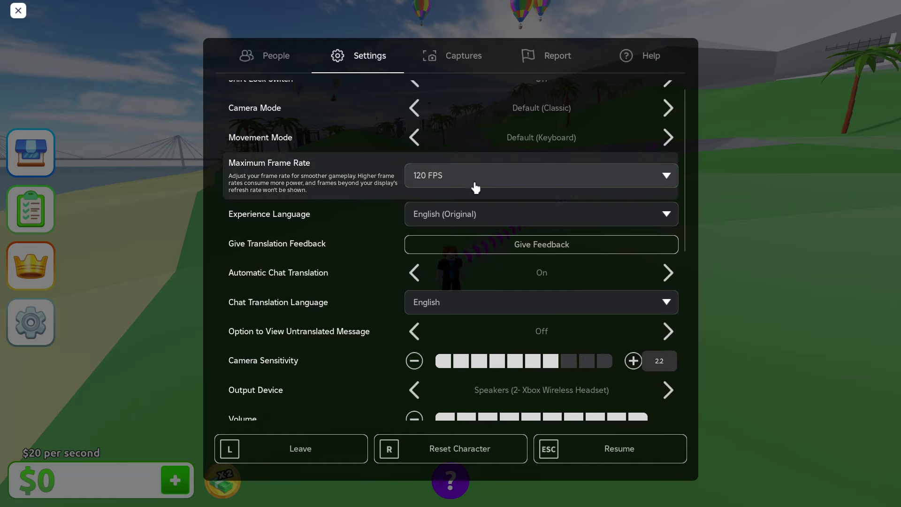
left_click(667, 183)
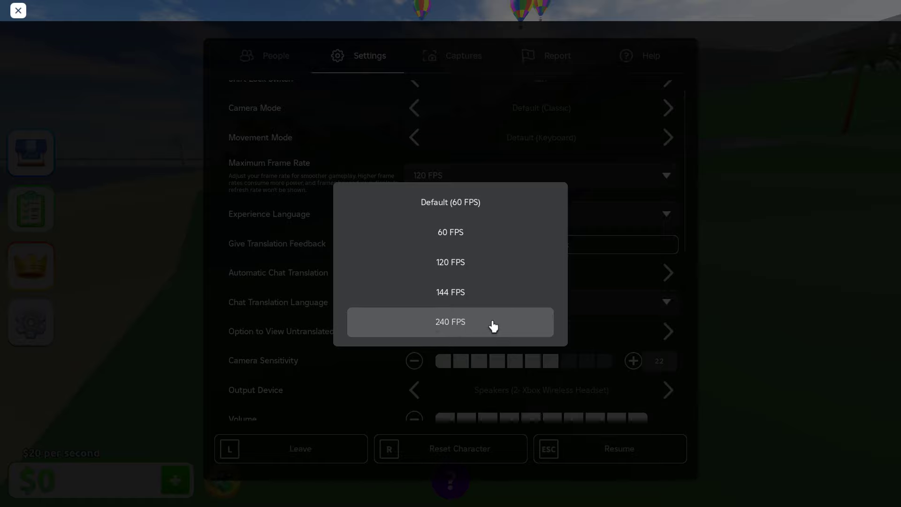
left_click(499, 268)
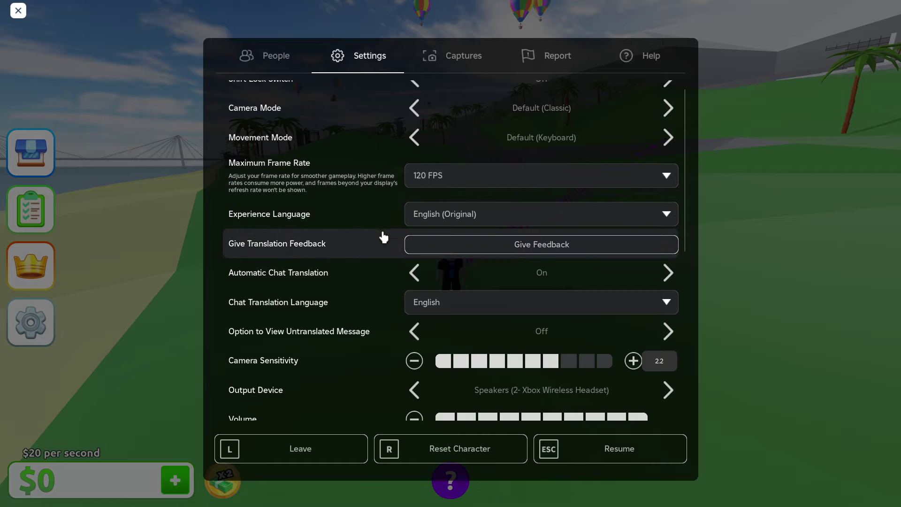
scroll(382, 236, "up", 1)
scroll(383, 237, "down", 5)
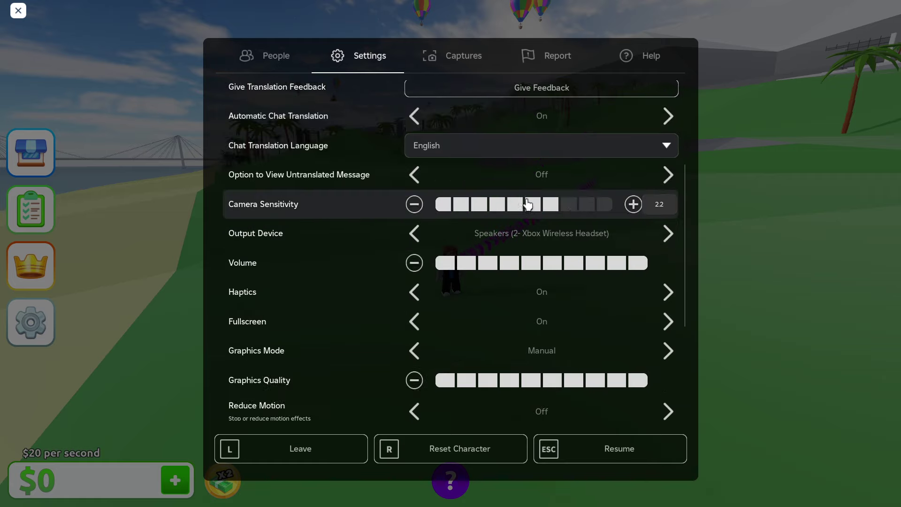
scroll(436, 267, "down", 3)
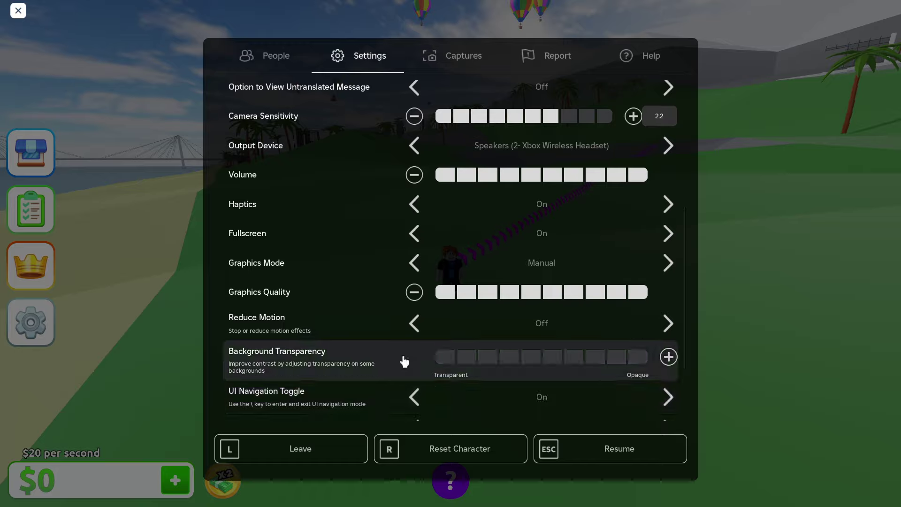
scroll(404, 360, "down", 3)
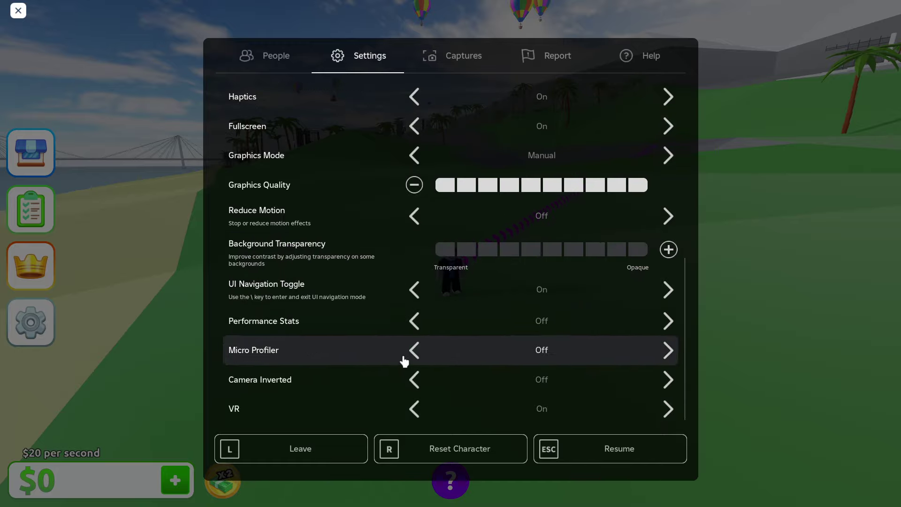
Resume the game and run the avatar across the grass toward the bridge.
key("Escape")
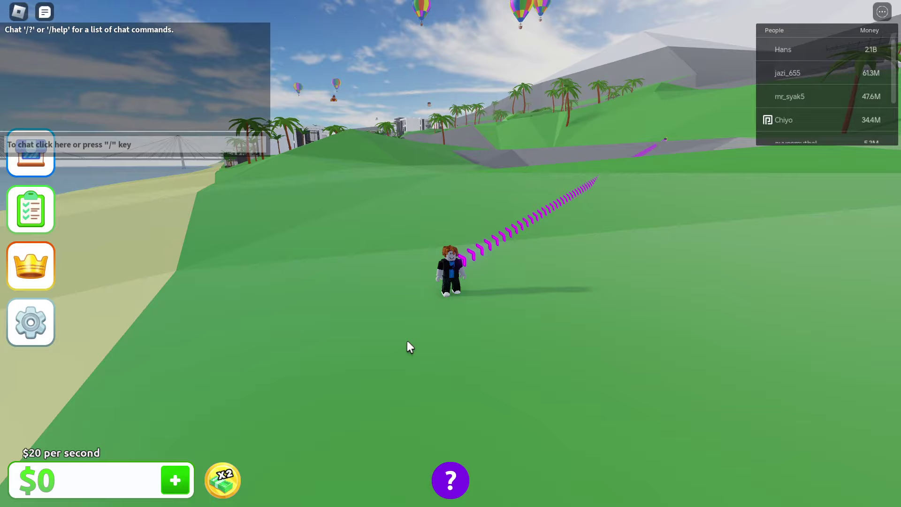
key("d")
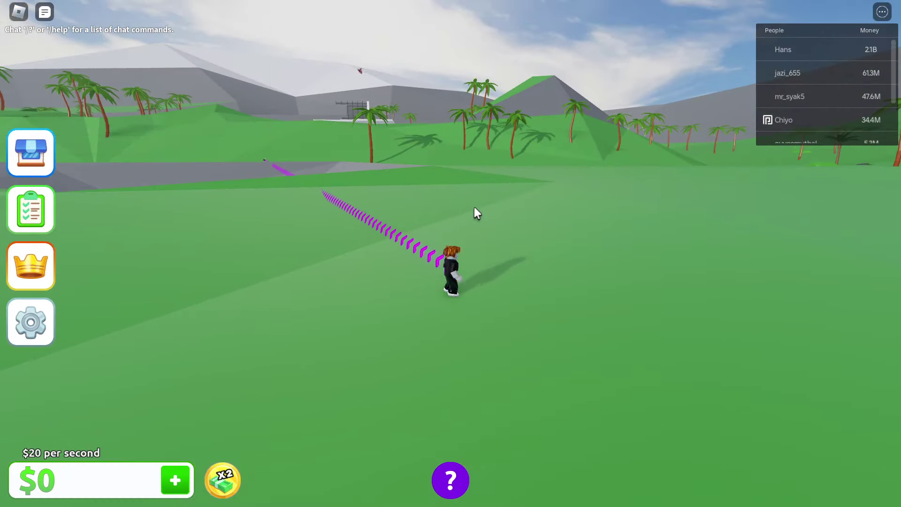
key("d")
key("d")
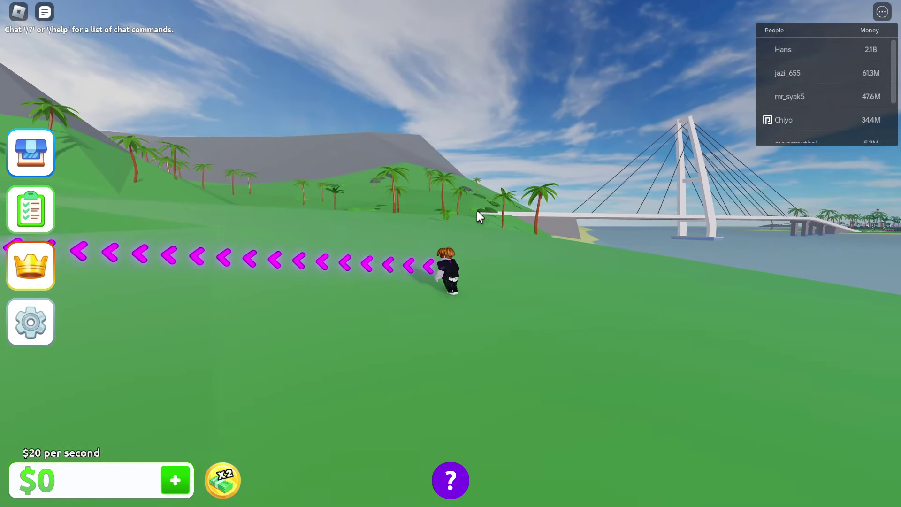
key("d")
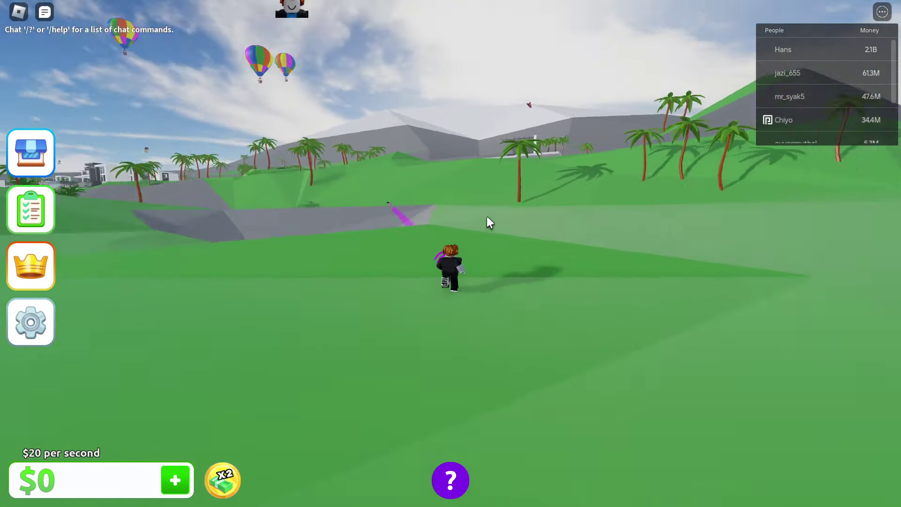
key("d")
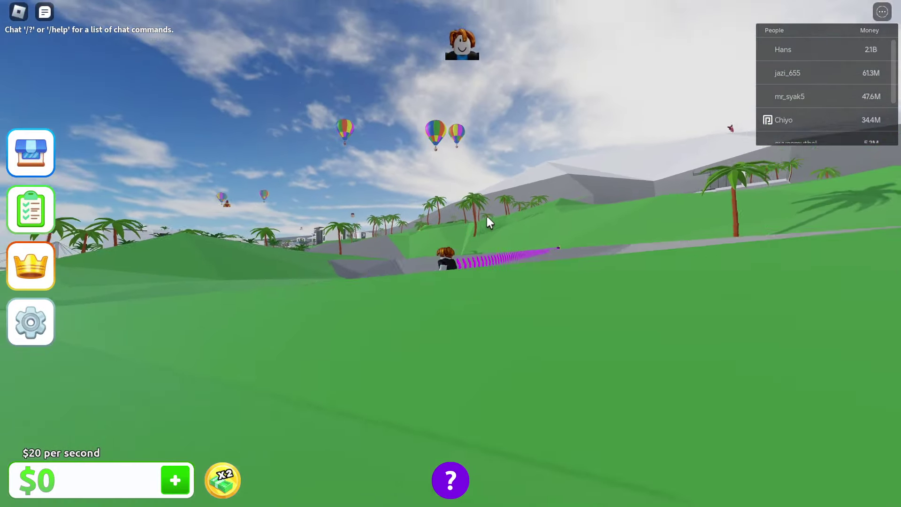
Keep the avatar running and jumping along the hillside slope.
key("Page_Down")
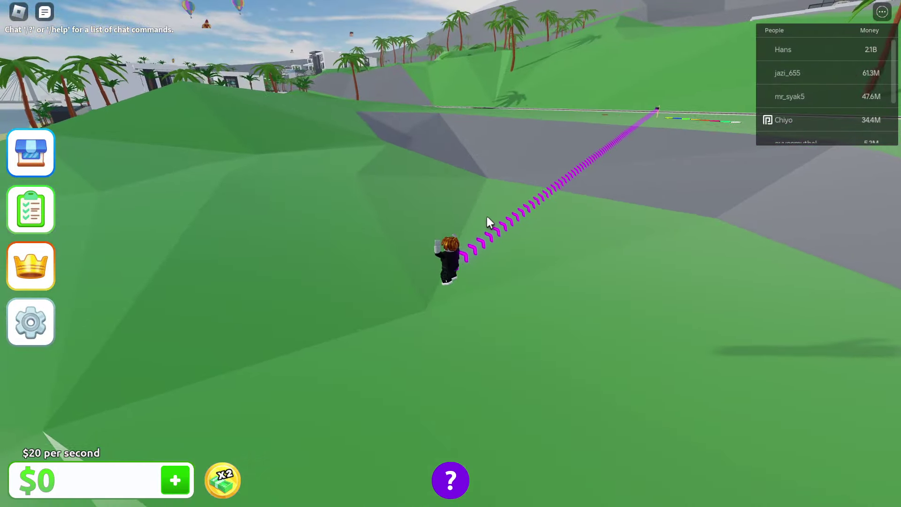
key("a")
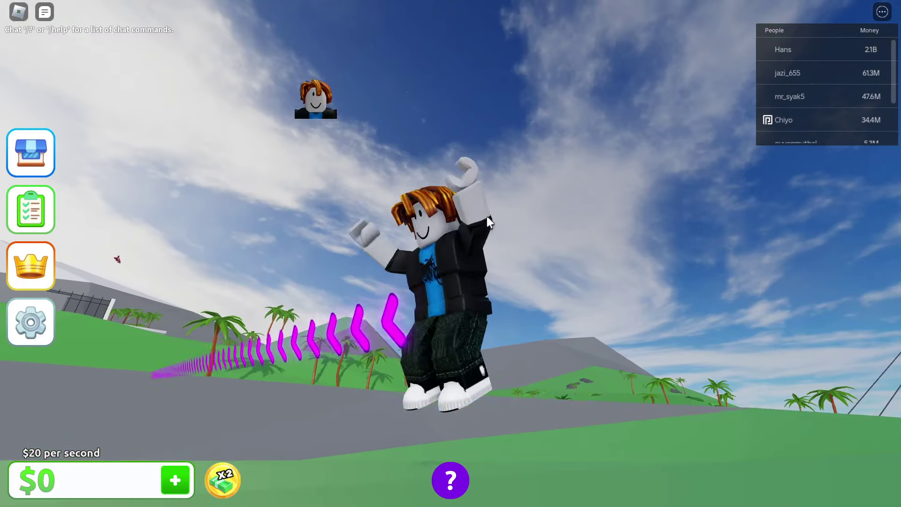
key("Page_Down")
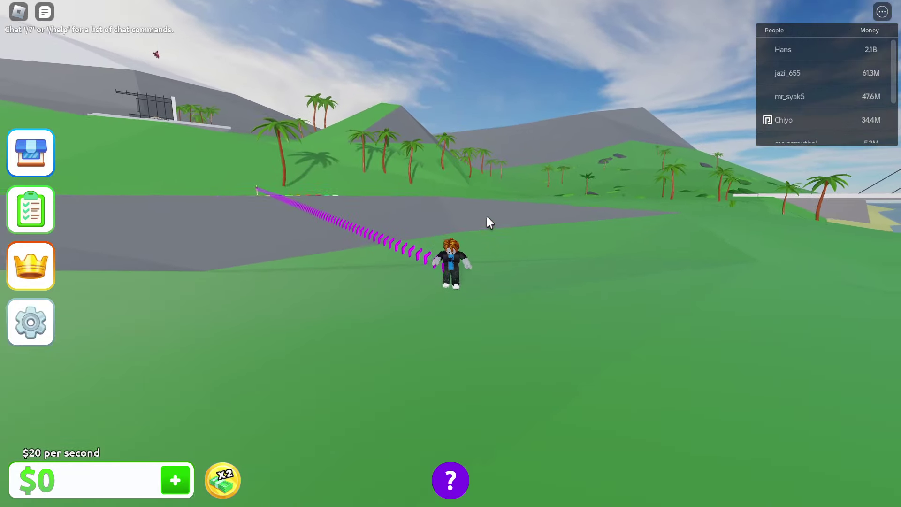